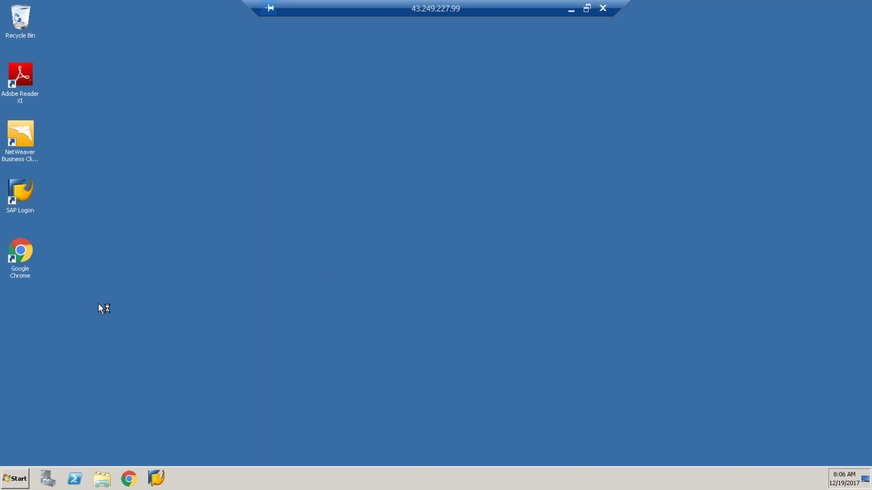
Step: Launch SAP Logon and start the S/4 Hana 1709 logon with the saved user name
double_click(32, 191)
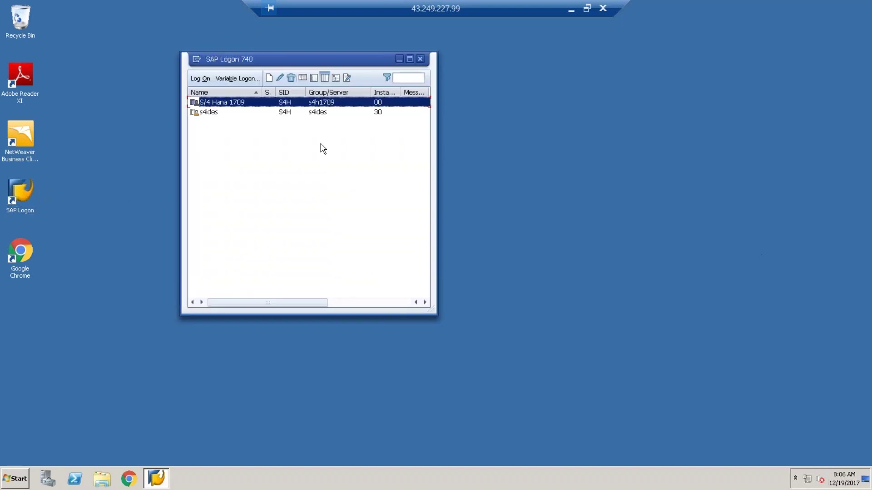
double_click(301, 103)
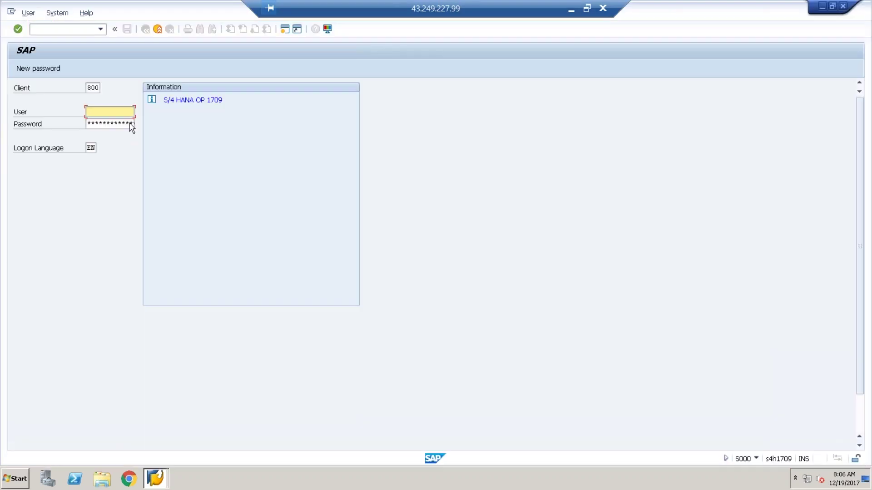
left_click(115, 112)
left_click(93, 122)
left_click(93, 121)
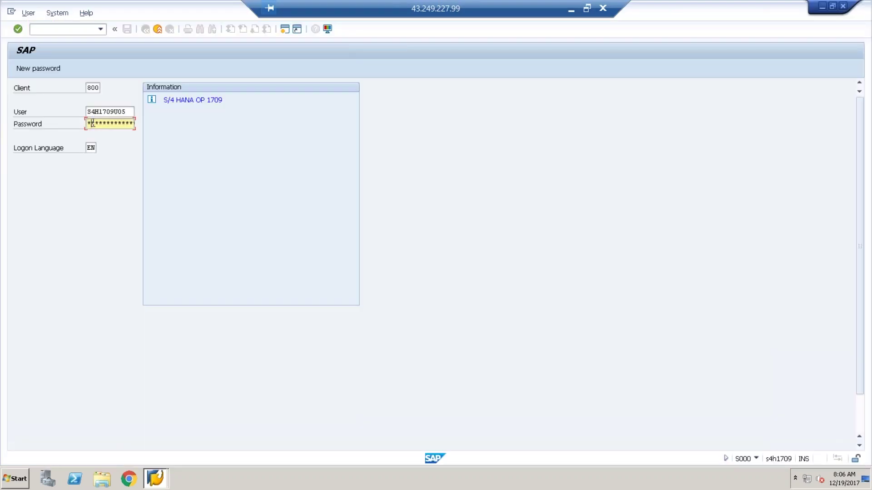
Step: Enter the password, dismiss the license expiration notice, and launch the Fiori Launchpad favourite
type("*******")
key("Return")
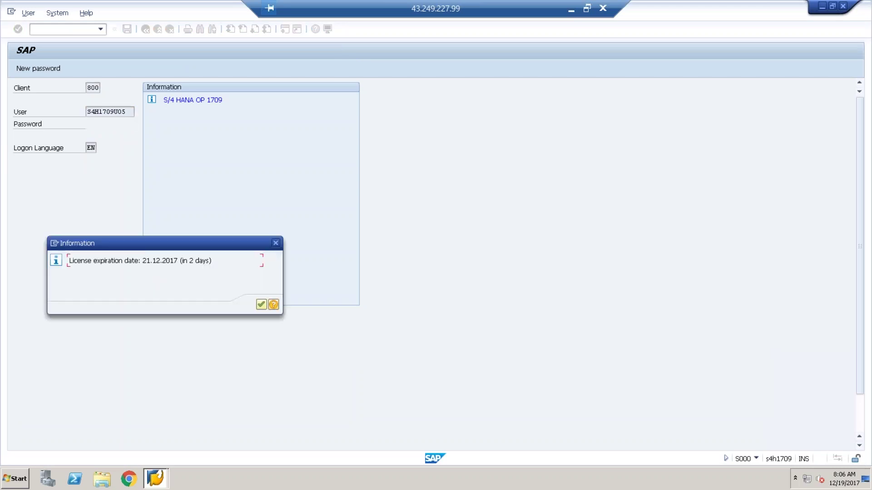
key("Return")
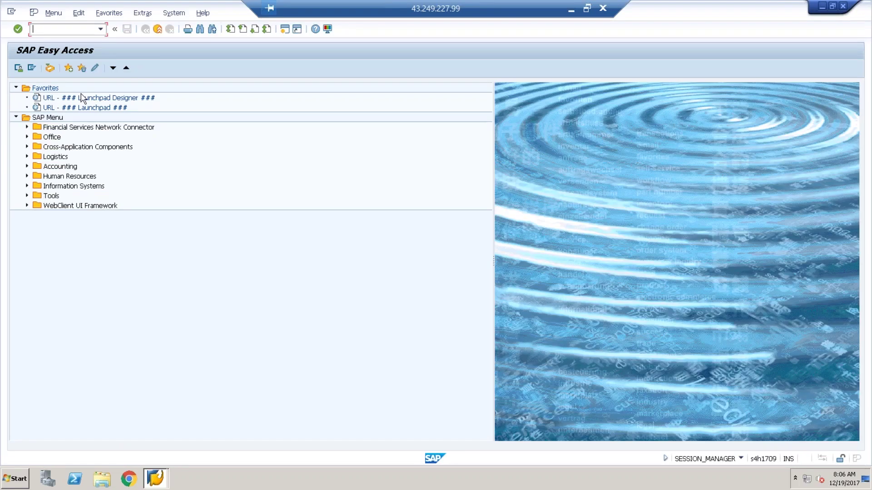
double_click(82, 107)
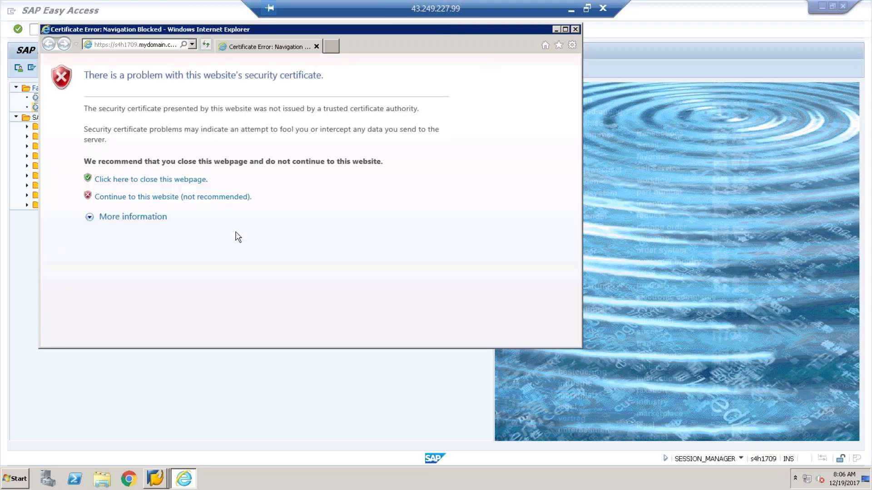
Step: Proceed past the certificate warning and sign in to Fiori with the user name and password
left_click(173, 196)
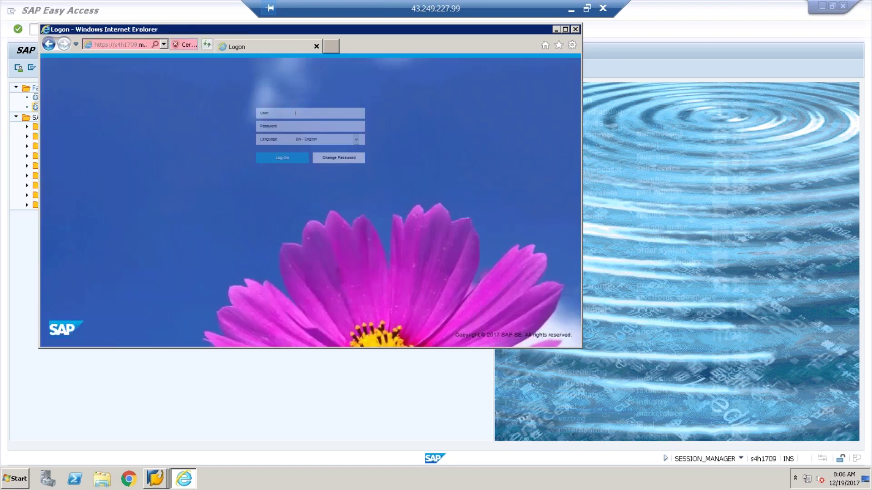
type("s4")
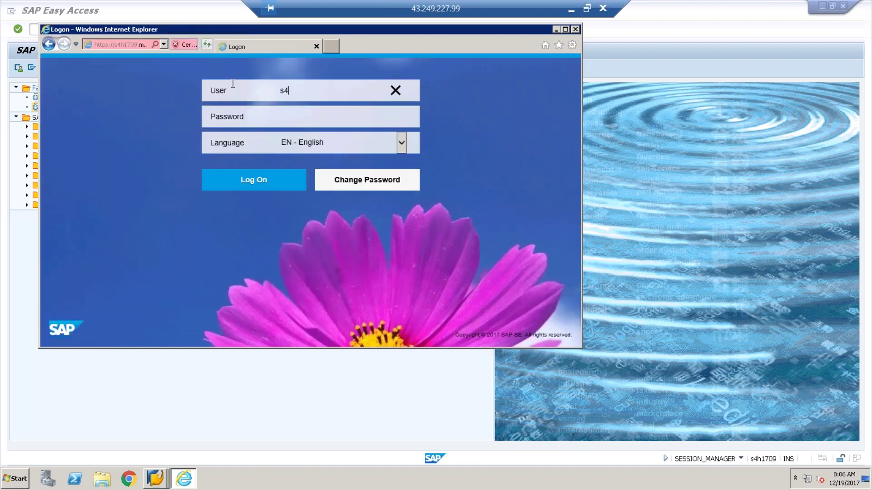
type("h1709u05")
key("Tab")
type("•••••••••")
key("Return")
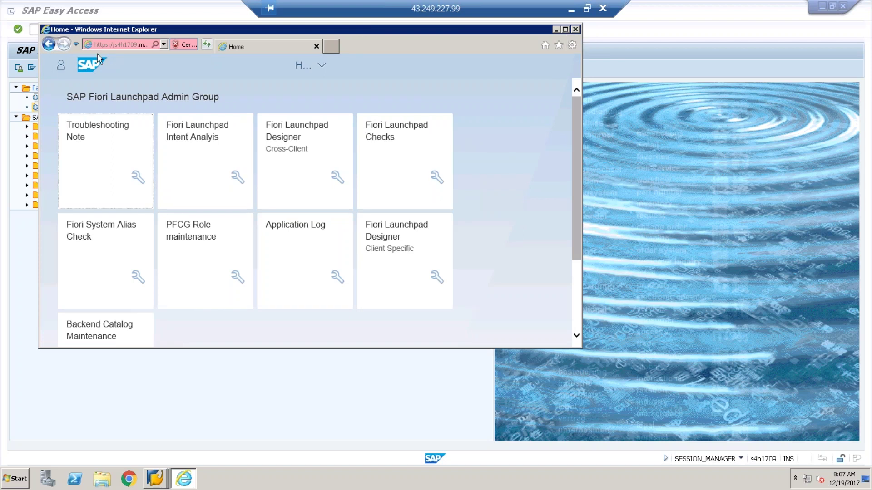
Step: Open the App Finder from the user's Me Area panel
left_click(61, 68)
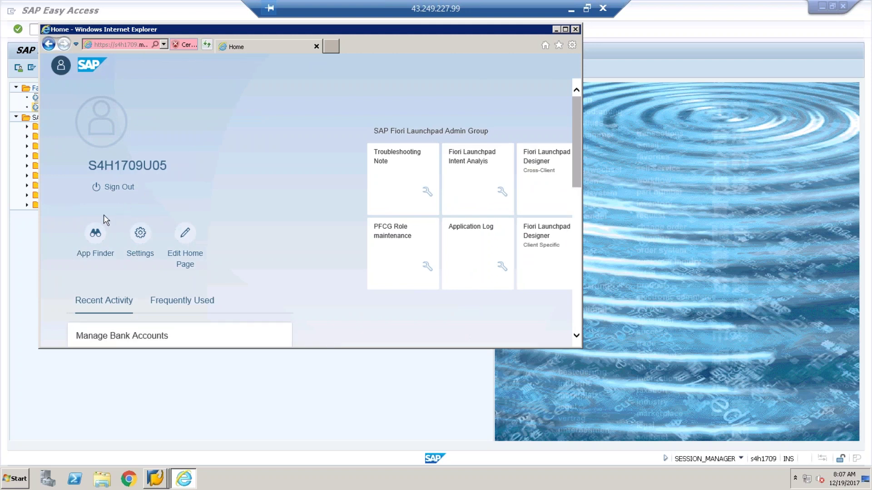
left_click(95, 237)
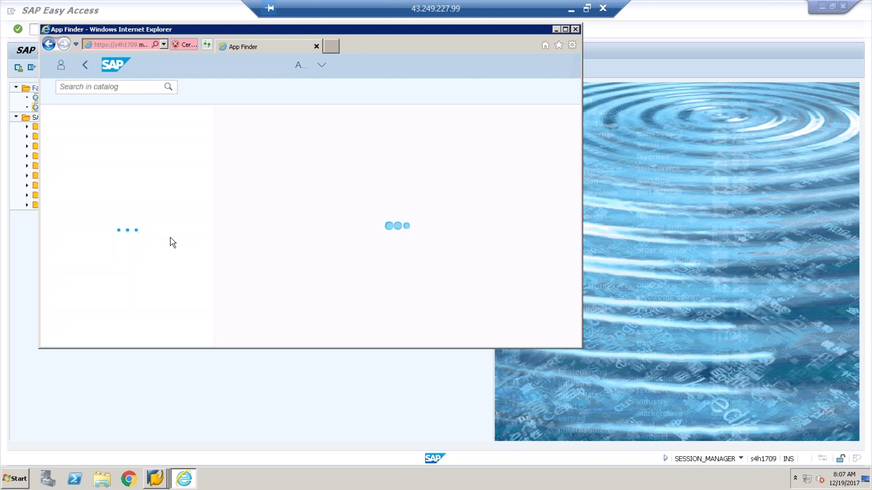
Step: Search the catalog for 'asset accounting', show Accounts Payable - Invoices apps, and maximize the window
left_click(89, 88)
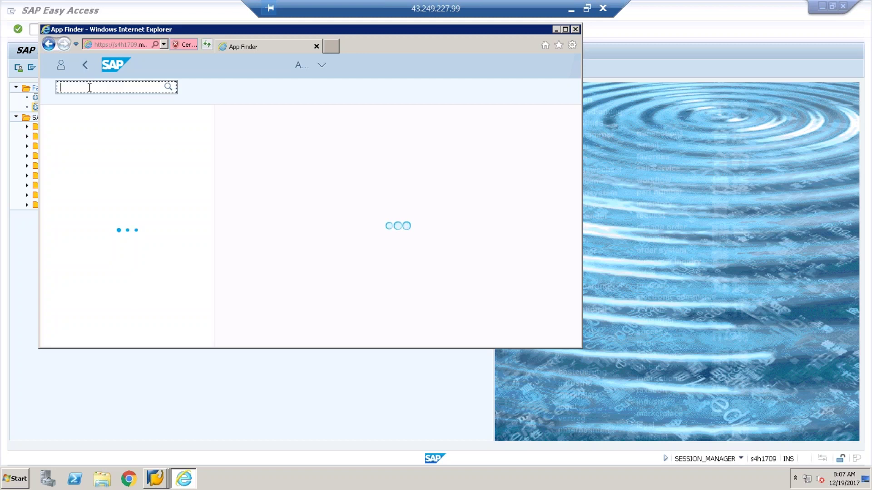
type("asset accounting")
key("Return")
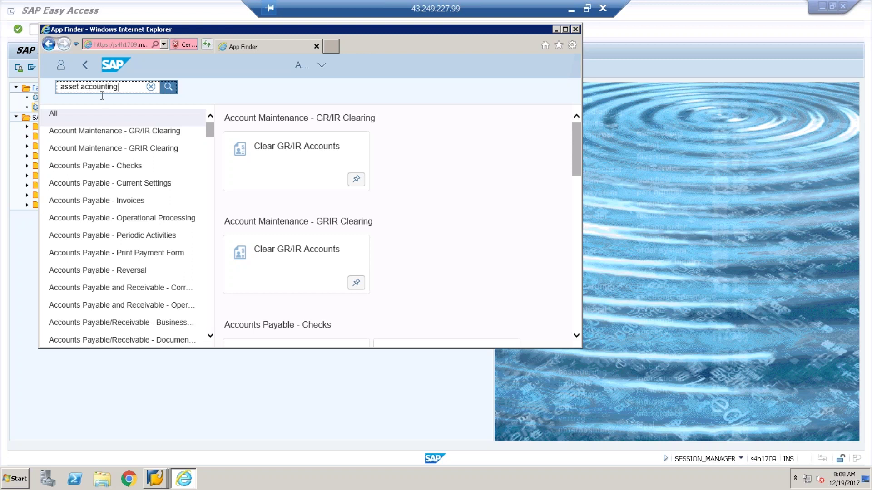
left_click(166, 88)
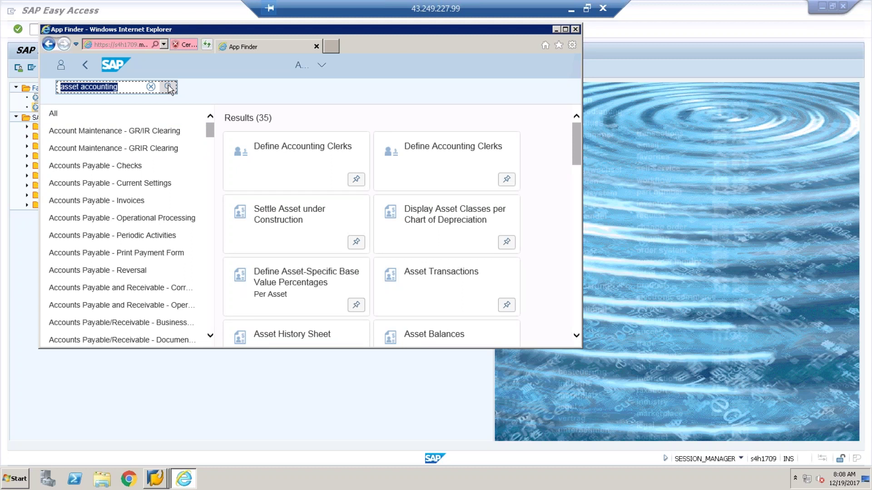
left_click(114, 207)
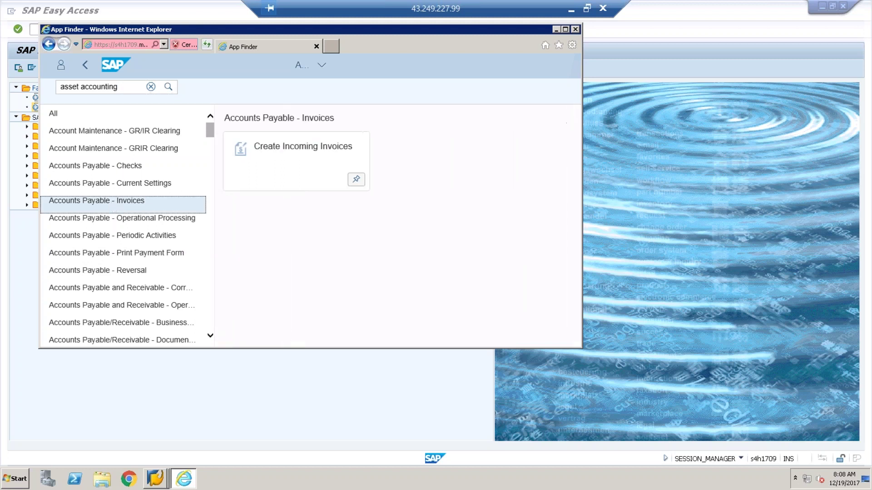
left_click(565, 30)
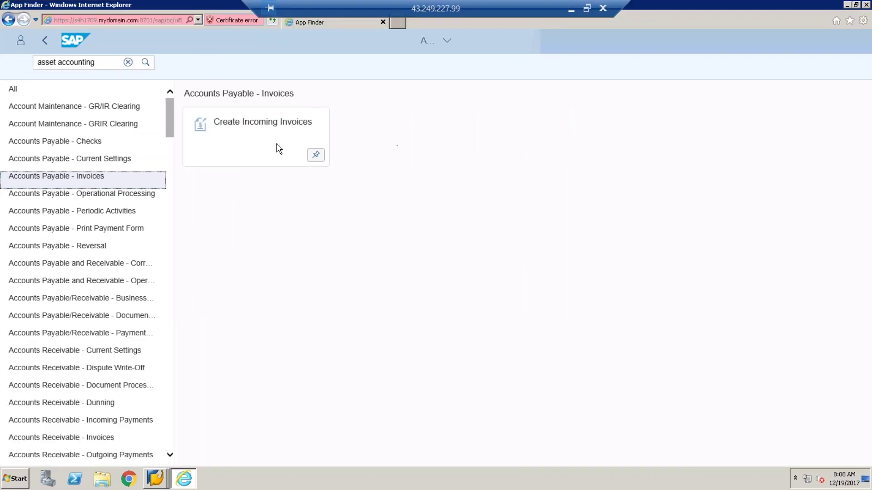
Step: Browse Operational Processing and Dunning apps, then replace the search term with 'asset*'
left_click(47, 200)
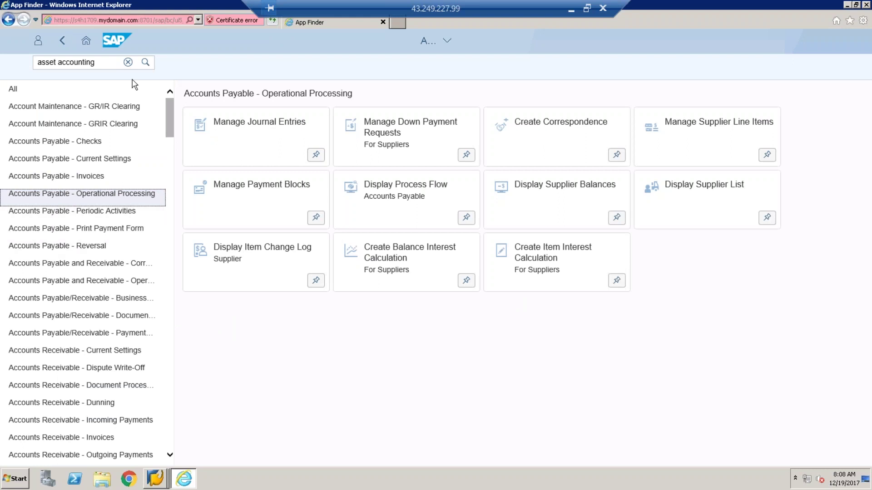
left_click(113, 402)
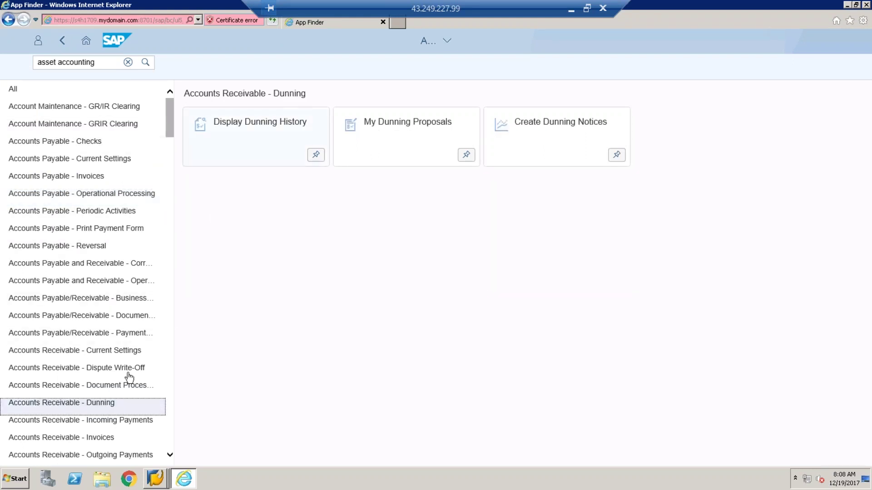
left_click(94, 63)
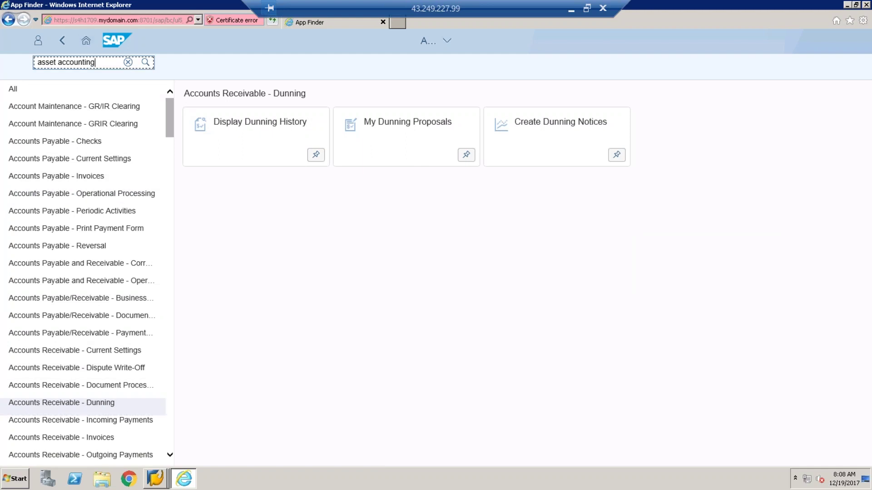
key("BackSpace")
key("BackSpace")
key("BackSpace")
key("BackSpace")
key("BackSpace")
key("BackSpace")
key("BackSpace")
key("BackSpace")
key("BackSpace")
key("BackSpace")
key("BackSpace")
key("BackSpace")
key("BackSpace")
key("BackSpace")
key("BackSpace")
key("BackSpace")
type("asset*")
Step: List the 30 asset* apps, try Asset History Sheet, dismiss its error, and close the remote session
left_click(146, 66)
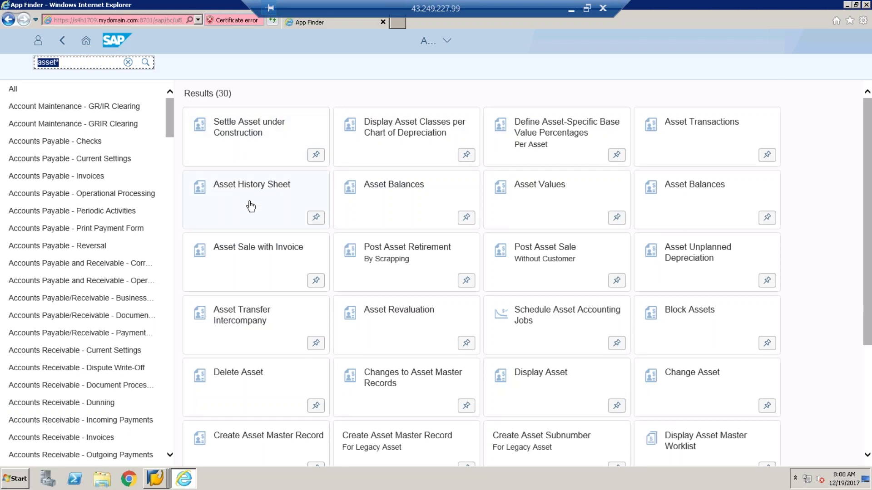
left_click(250, 206)
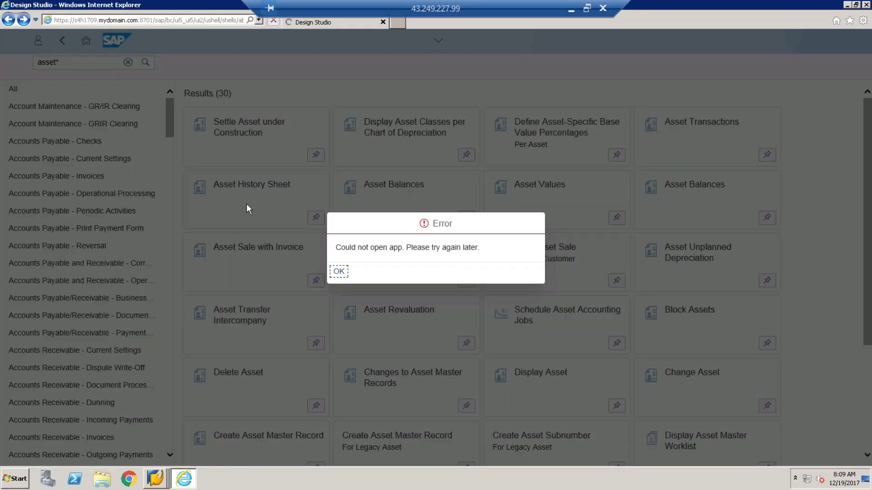
left_click(339, 271)
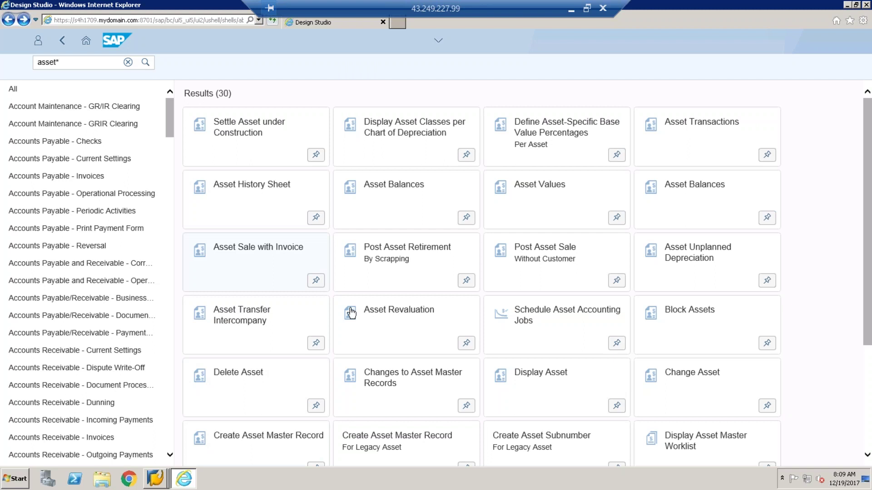
left_click(571, 10)
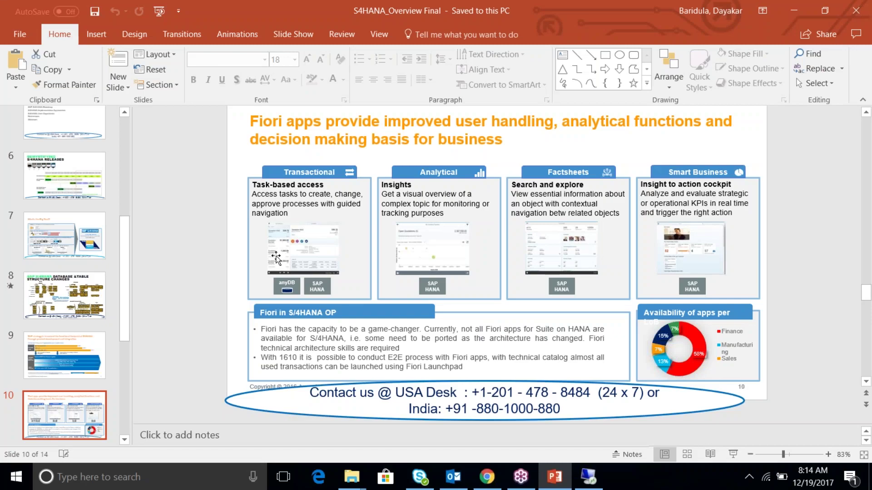